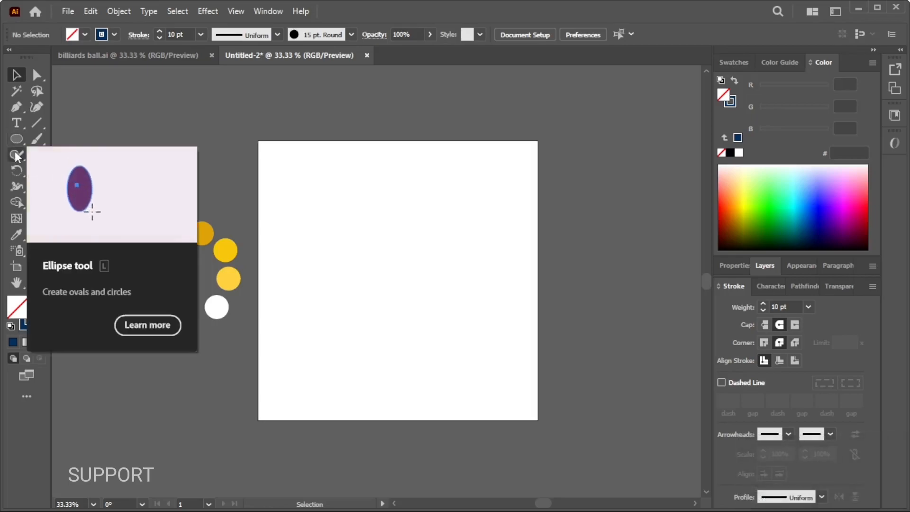
Draw an unfilled circle with a 10 pt dark blue stroke and move it to the middle of the artboard
click(17, 139)
drag(347, 215, 446, 353)
click(16, 78)
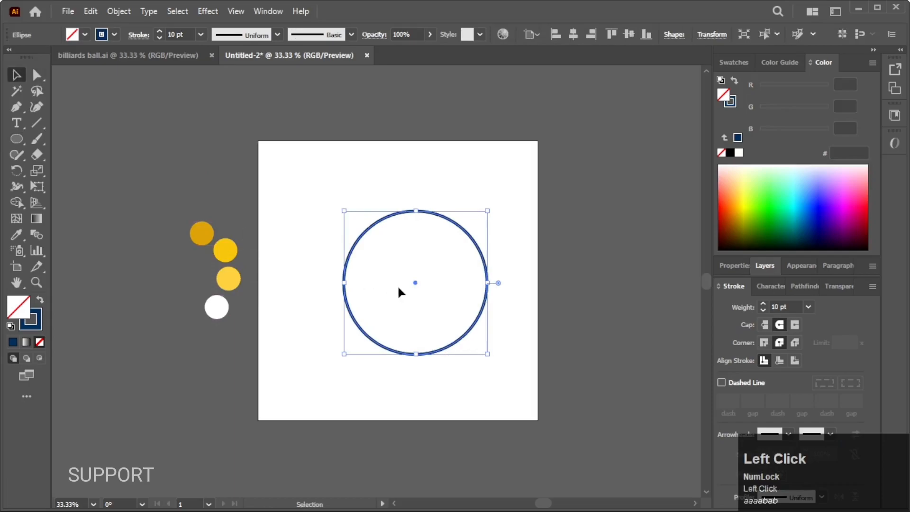
drag(414, 284, 397, 279)
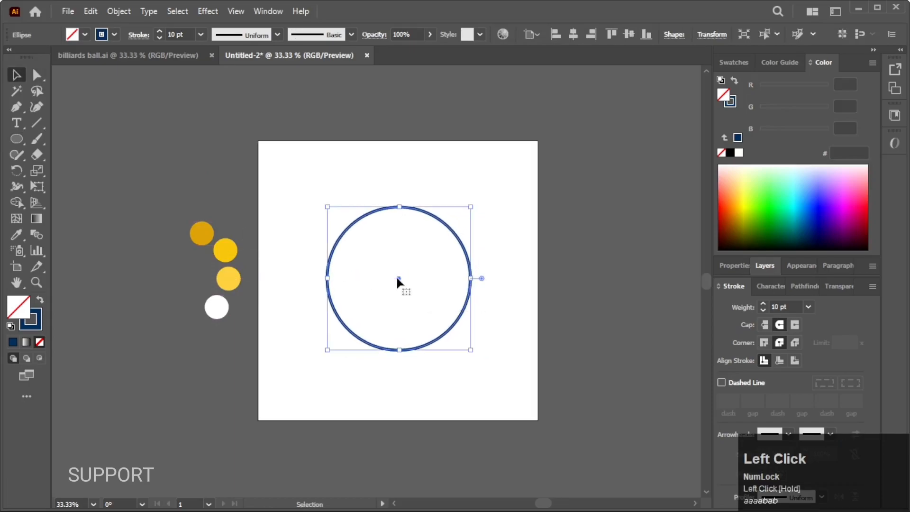
Duplicate the circle, scale the copy down and place it overlapping the upper-right part of the original
click(532, 290)
drag(498, 283, 515, 280)
scroll(509, 272, up, 2)
click(467, 293)
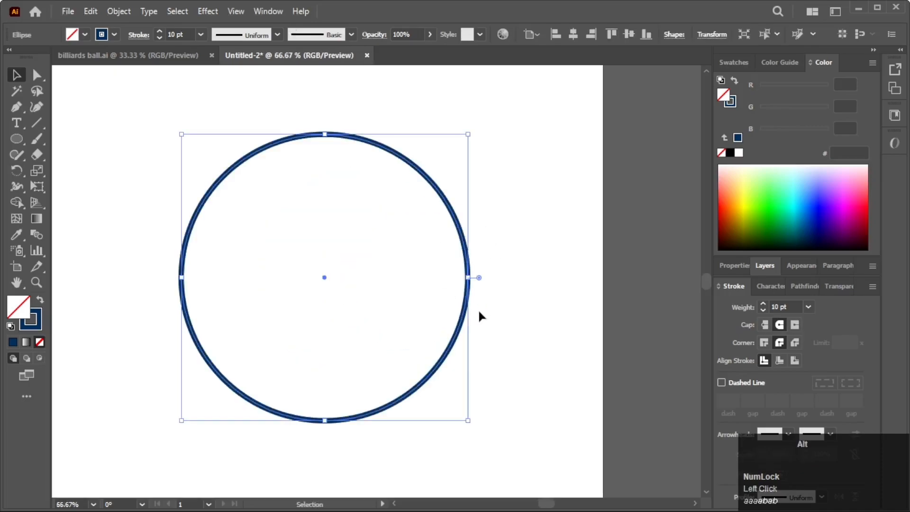
scroll(479, 312, down, 1)
drag(456, 337, 499, 289)
drag(513, 345, 489, 323)
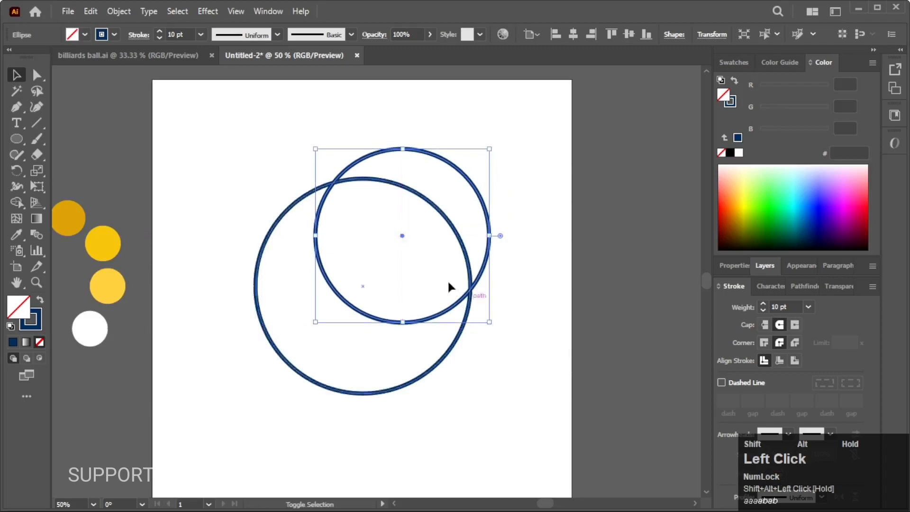
drag(401, 241, 388, 251)
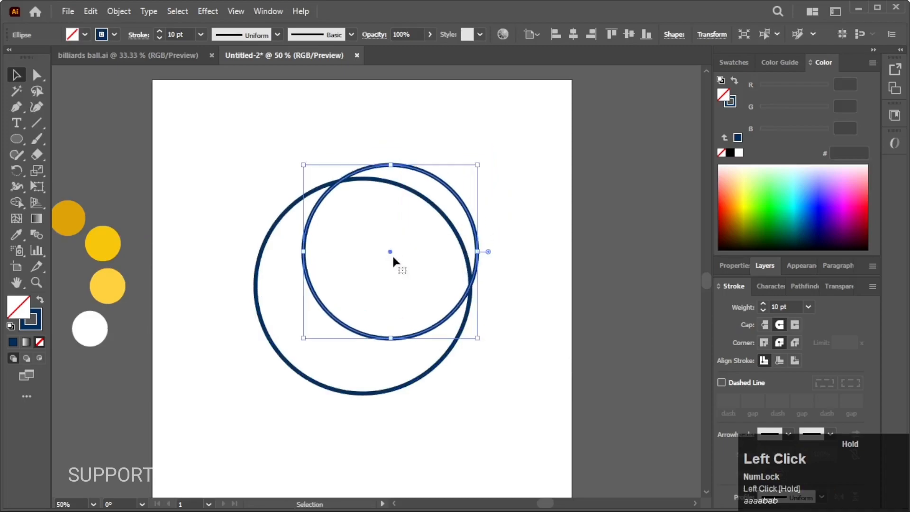
drag(479, 340, 484, 344)
Remove the smaller circle's area from the larger one with Shape Builder, leaving only a crescent moon outline
drag(434, 361, 456, 324)
click(315, 213)
click(17, 202)
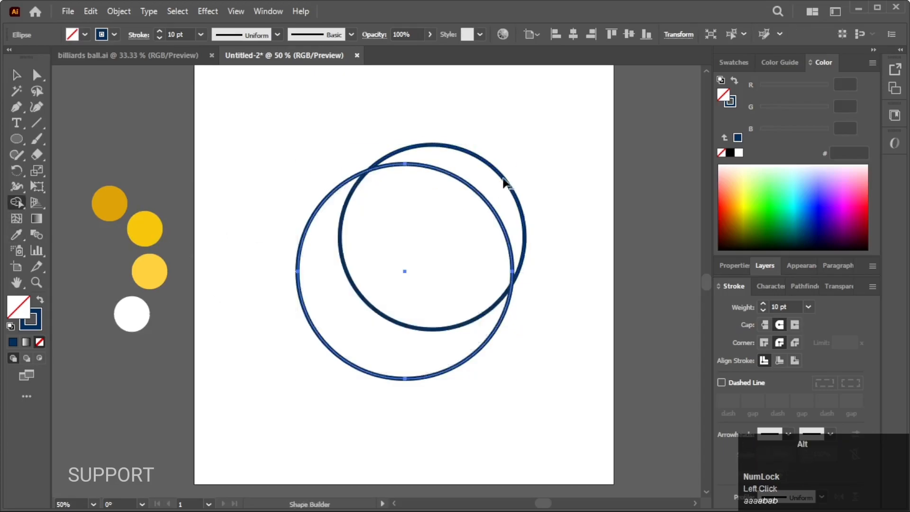
drag(488, 204, 464, 231)
key(ctrl+z)
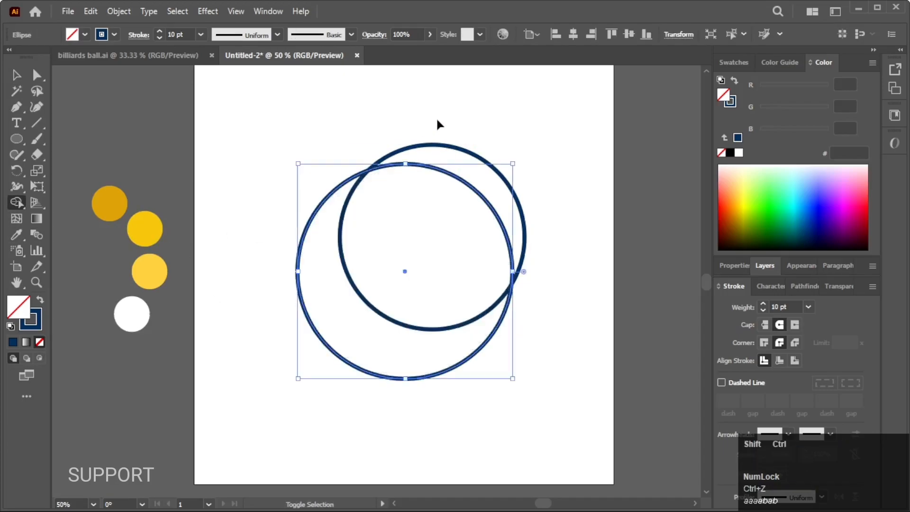
ctrl+shift+click(444, 145)
drag(499, 129, 456, 221)
click(16, 75)
drag(329, 179, 380, 224)
click(470, 242)
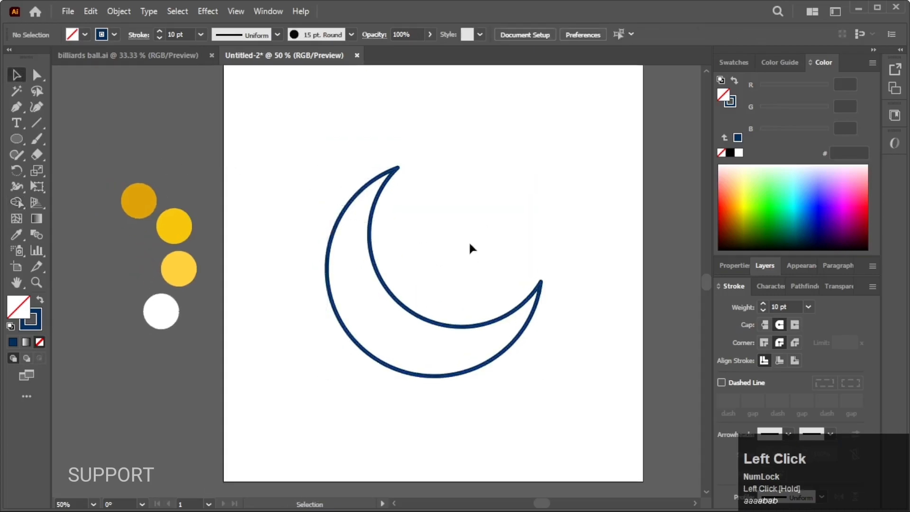
Move the crescent slightly up and to the right on the artboard
click(412, 311)
scroll(402, 339, down, 2)
scroll(406, 340, up, 2)
drag(415, 329, 424, 316)
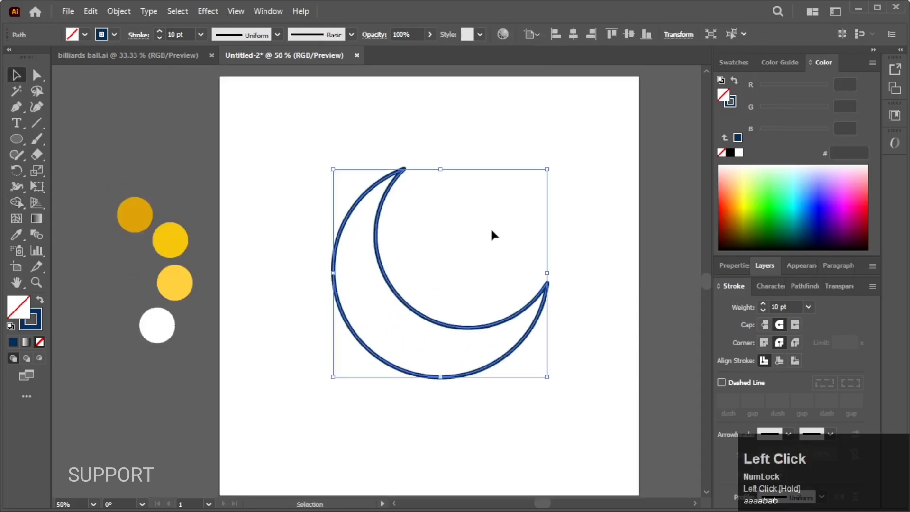
click(223, 254)
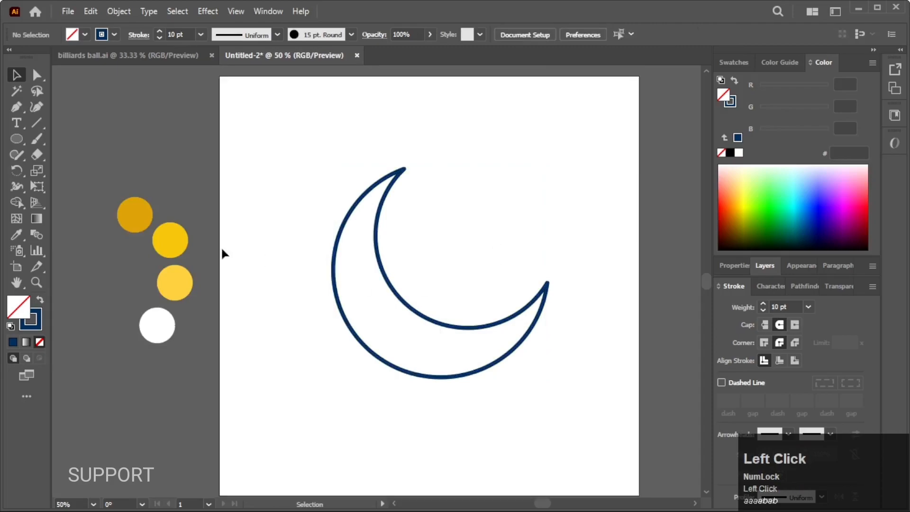
Draw a small circular crater in the left part of the crescent and give its stroke a tapered width profile
click(17, 146)
scroll(350, 296, up, 1)
drag(350, 252, 374, 275)
click(277, 34)
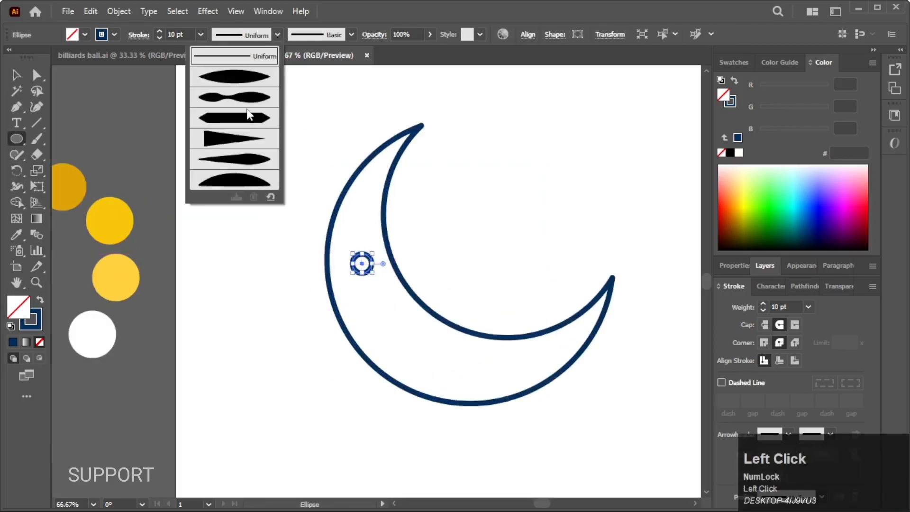
click(253, 114)
Draw a larger crater in the lower part of the crescent with a tapered width profile and an 8 pt stroke
drag(390, 320, 430, 361)
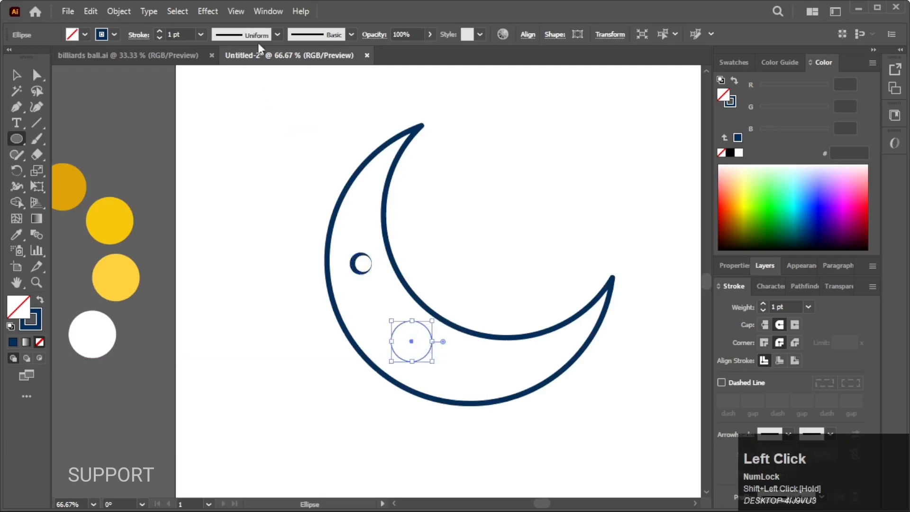
click(242, 34)
click(246, 113)
click(201, 34)
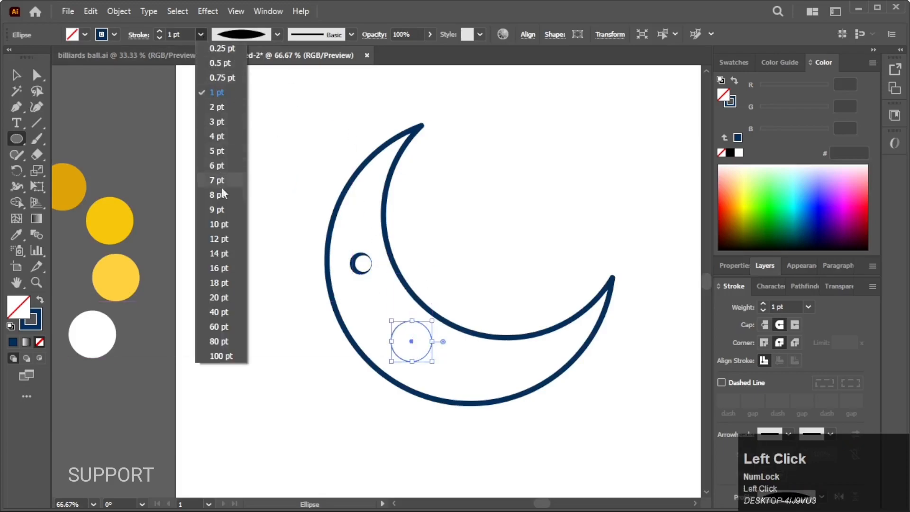
click(210, 187)
Draw a medium crater in the lower-right part of the crescent with an 8 pt stroke and the elliptical width profile
drag(487, 359, 520, 372)
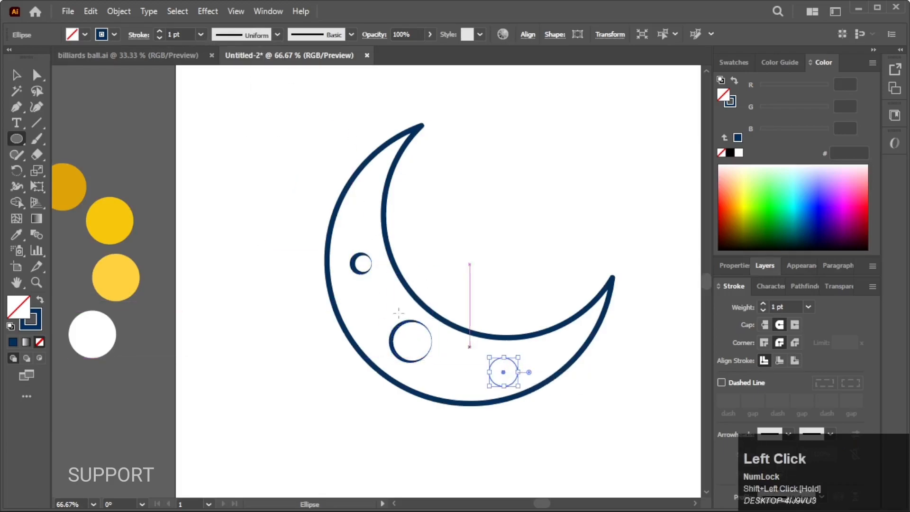
click(200, 34)
click(211, 187)
click(242, 34)
click(252, 78)
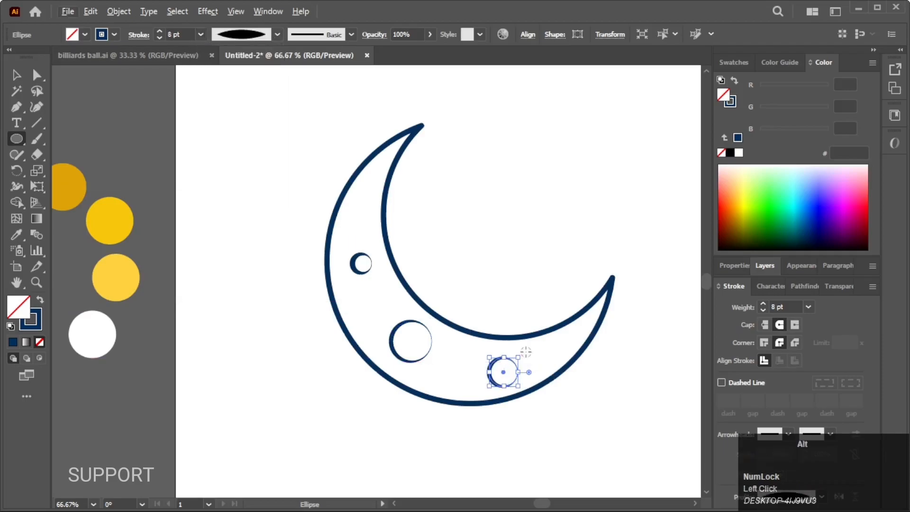
Rotate the lower-right and large craters to turn their thick edges toward the lower right, and slightly shrink and reposition the large one
scroll(498, 372, up, 3)
drag(440, 432, 510, 373)
click(258, 286)
drag(320, 378, 296, 278)
drag(269, 328, 291, 344)
drag(347, 373, 340, 369)
key(v)
ctrl+click(385, 175)
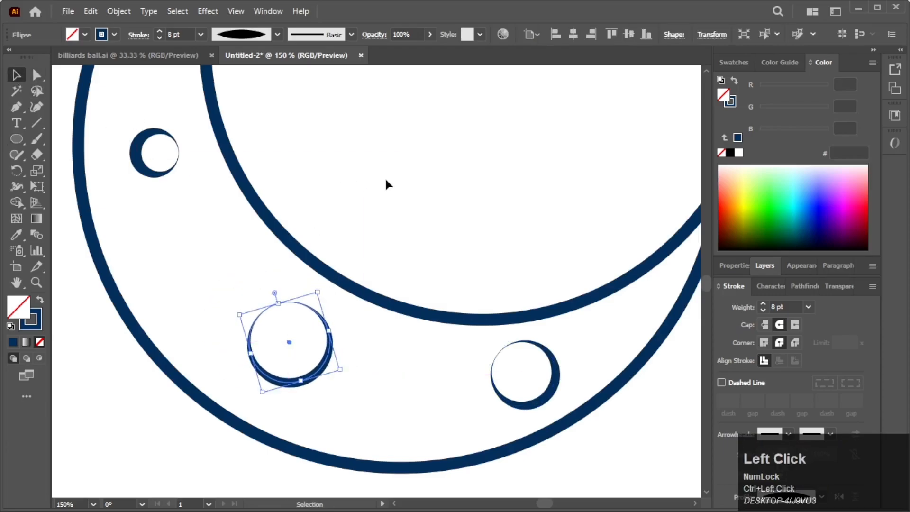
Scale down the lower-right crater in place
key(ctrl+minus)
drag(507, 412, 528, 451)
click(530, 386)
drag(542, 376, 434, 360)
click(494, 305)
scroll(493, 306, down, 1)
scroll(526, 411, down, 1)
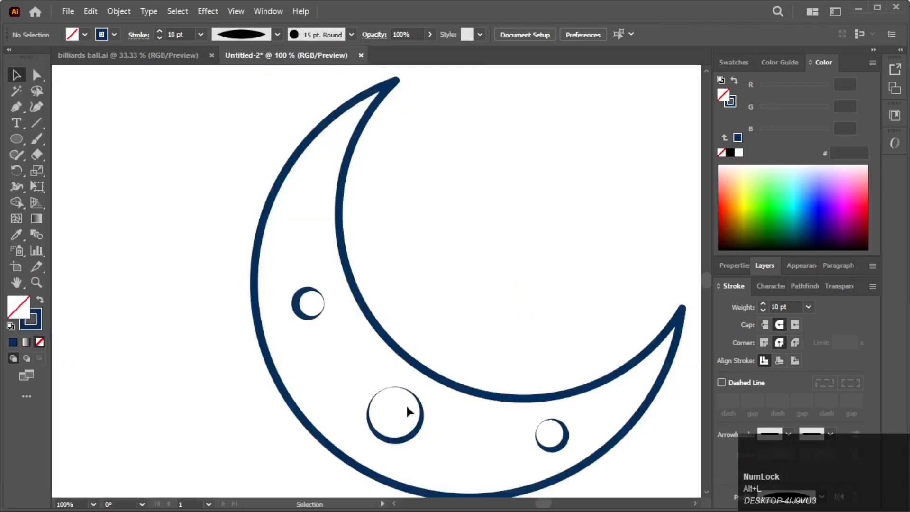
Add a smaller copy of the left crater above it, toward the crescent's upper tip, with a 6 pt stroke
scroll(405, 408, up, 1)
click(311, 313)
mouse_move(312, 318)
mouse_down()
mouse_move(316, 215)
mouse_move(345, 235)
mouse_up()
click(202, 34)
click(225, 166)
click(256, 190)
Set the lower-right crater's stroke weight to 6 pt
scroll(256, 190, up, 2)
click(254, 230)
scroll(254, 230, down, 5)
scroll(314, 302, up, 2)
drag(313, 332, 343, 365)
click(433, 360)
click(201, 35)
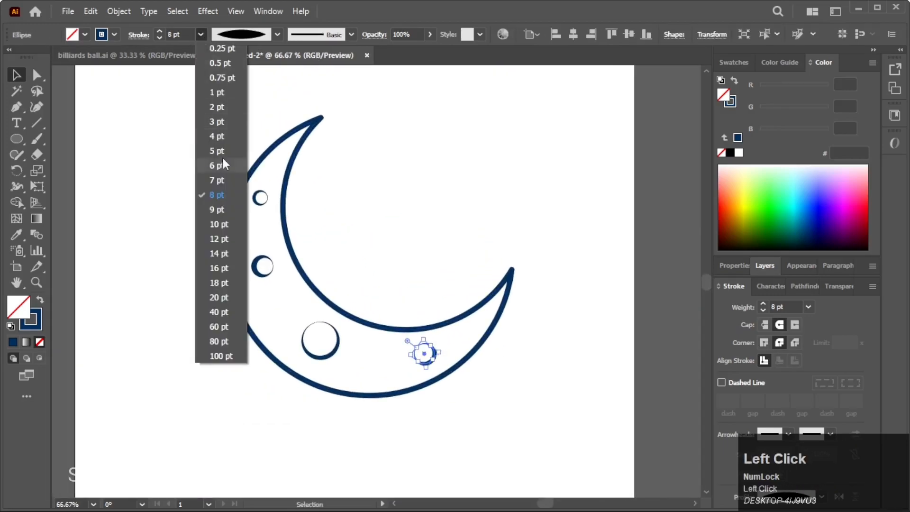
click(224, 165)
click(273, 290)
scroll(364, 251, down, 1)
Copy the crescent outline from Layer 1 to Layer 3 and lock Layer 1
click(494, 302)
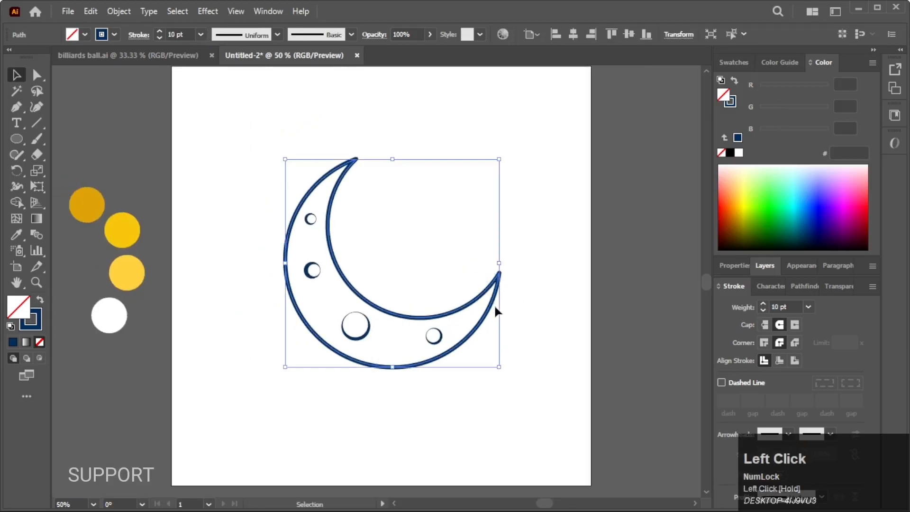
click(766, 265)
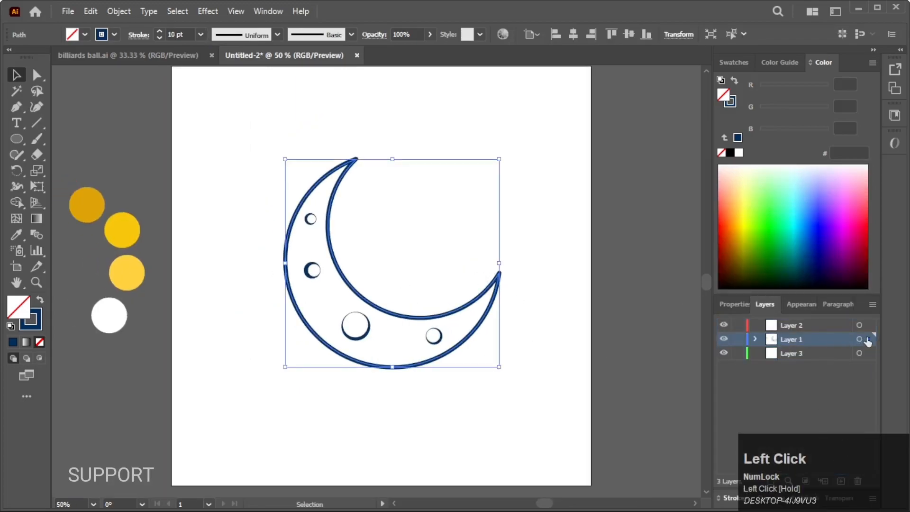
drag(867, 339, 869, 353)
click(738, 339)
Fill the crescent on Layer 3 with the yellow F7C70B sampled from the palette circles, without a stroke
click(478, 304)
click(489, 305)
key(i)
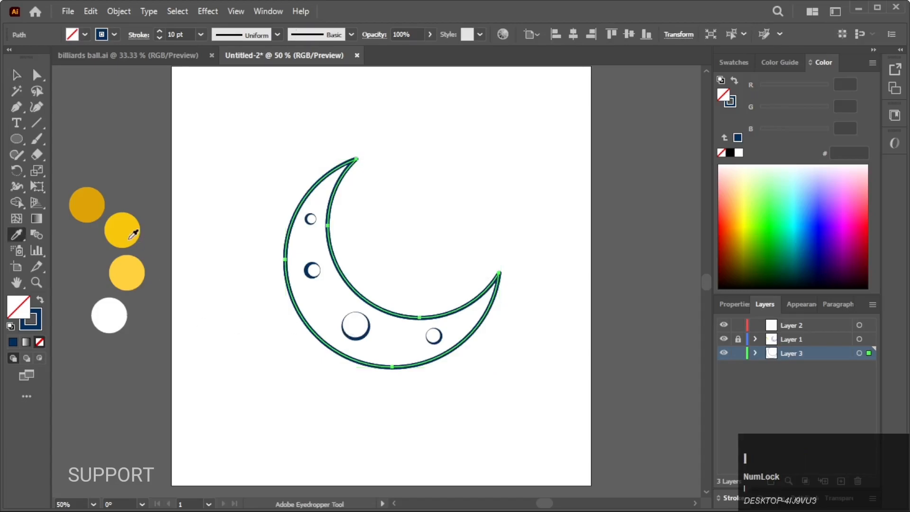
click(130, 241)
click(15, 76)
click(228, 236)
Offset a copy of the yellow crescent up and to the right and trim the parts outside the outline with Shape Builder
click(337, 316)
scroll(324, 305, up, 1)
scroll(325, 304, down, 1)
drag(326, 305, 338, 293)
click(16, 202)
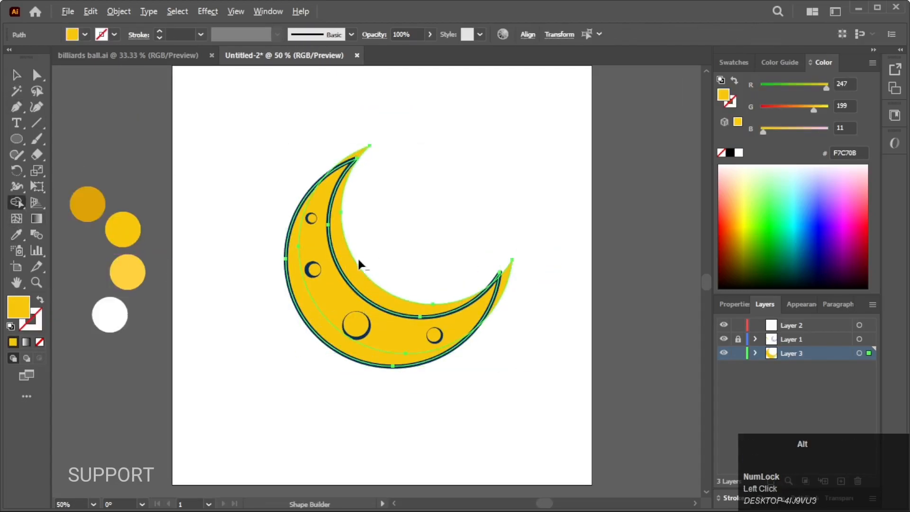
alt+click(349, 260)
alt+click(506, 283)
click(18, 74)
click(232, 246)
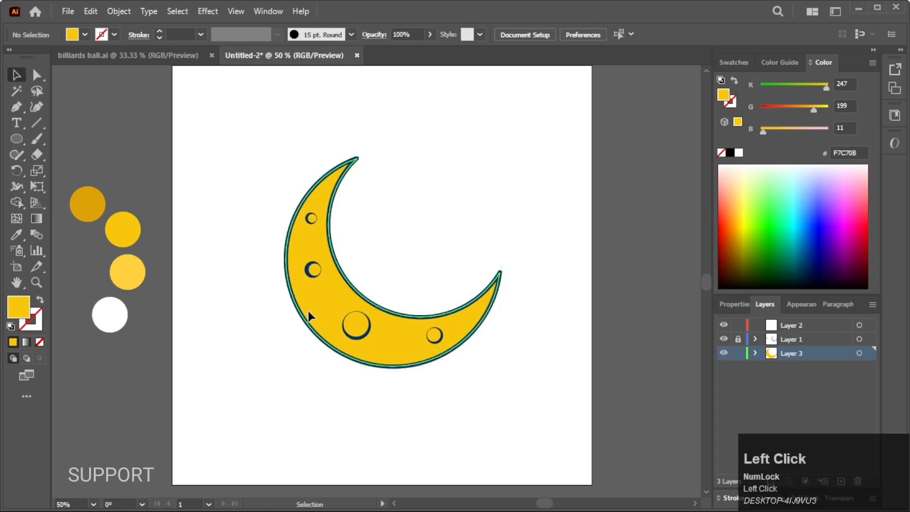
Fill the strip along the crescent's outer edge with the dark yellow DEA307 from the palette circles
click(308, 312)
key(i)
click(96, 207)
click(18, 77)
click(258, 131)
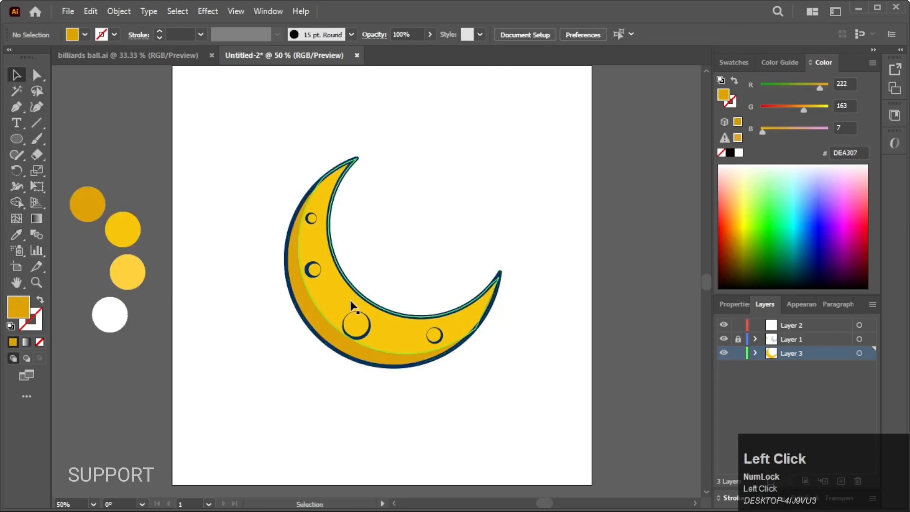
Offset a copy of the inner yellow crescent slightly down and left and cut a highlight strip along the inner curve with Shape Builder
click(353, 307)
mouse_move(339, 291)
mouse_down()
mouse_move(354, 285)
mouse_move(349, 295)
mouse_move(343, 285)
mouse_move(335, 308)
mouse_move(326, 303)
mouse_move(335, 298)
mouse_up()
key(ctrl+z)
key(ctrl+z)
click(343, 297)
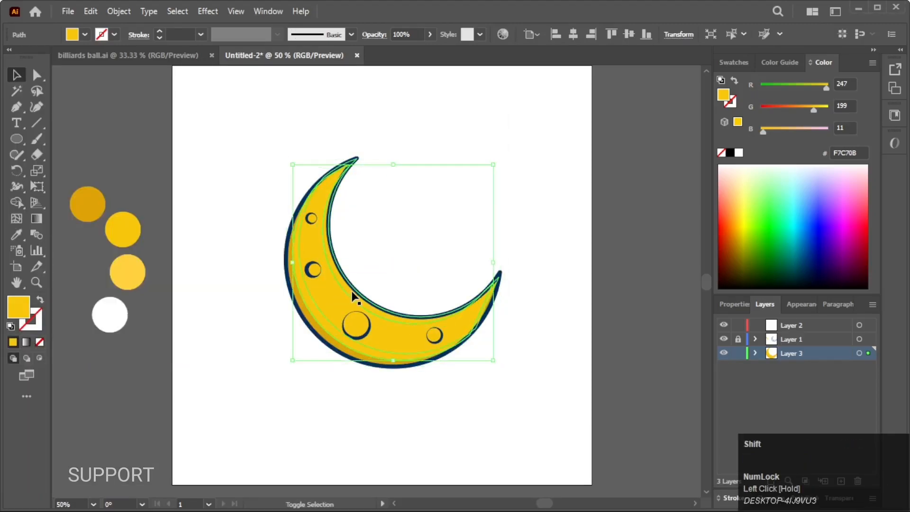
shift+click(350, 291)
click(17, 203)
click(338, 276)
click(15, 72)
click(81, 149)
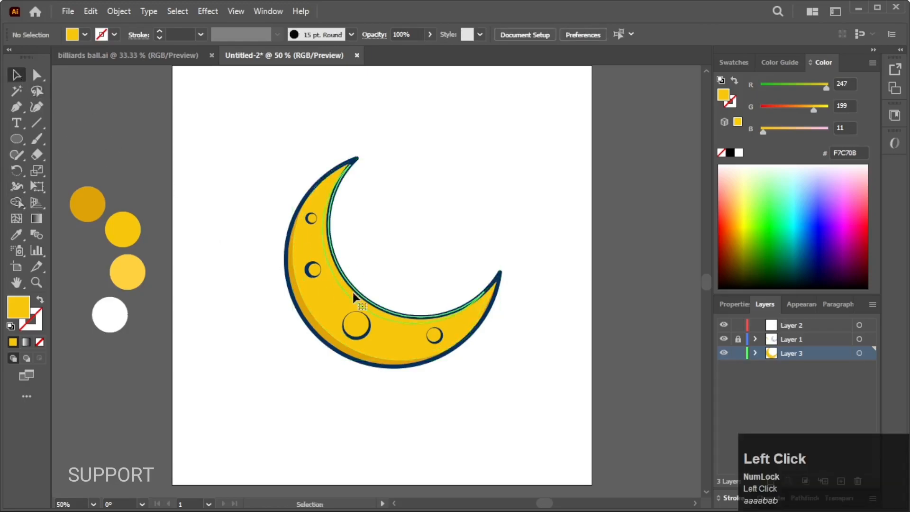
Fill the highlight strip along the inner curve with the white palette colour
click(353, 292)
key(i)
click(117, 318)
click(19, 80)
click(244, 266)
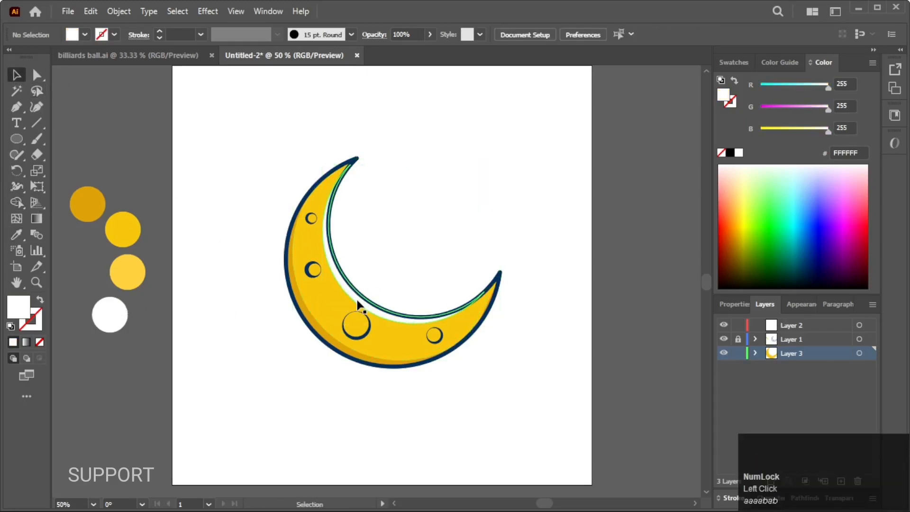
Recolour the highlight strip with the light yellow FFD13F and lower its opacity to 36%
click(359, 304)
key(i)
click(130, 269)
click(16, 74)
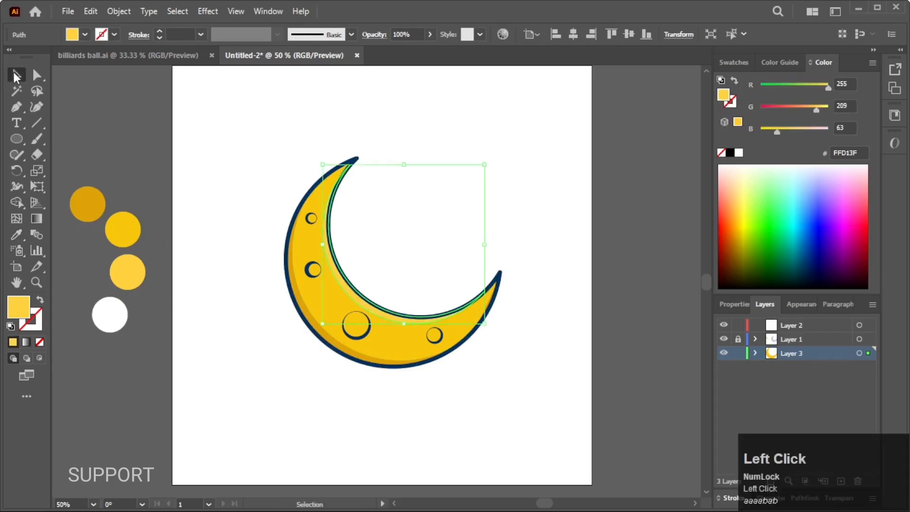
click(17, 75)
click(237, 247)
click(355, 298)
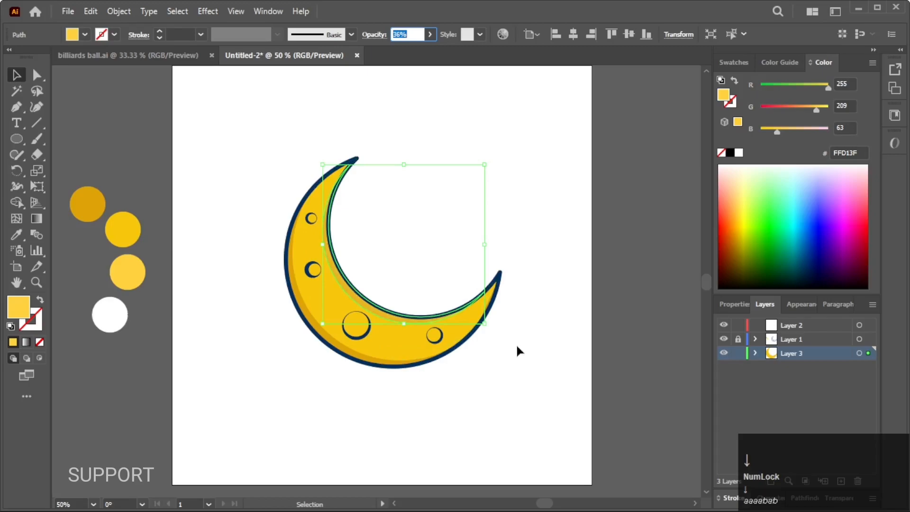
text(i)
click(543, 224)
Recolour the highlight strip white (FFFFFF) and reduce its opacity
click(376, 309)
key(i)
click(461, 191)
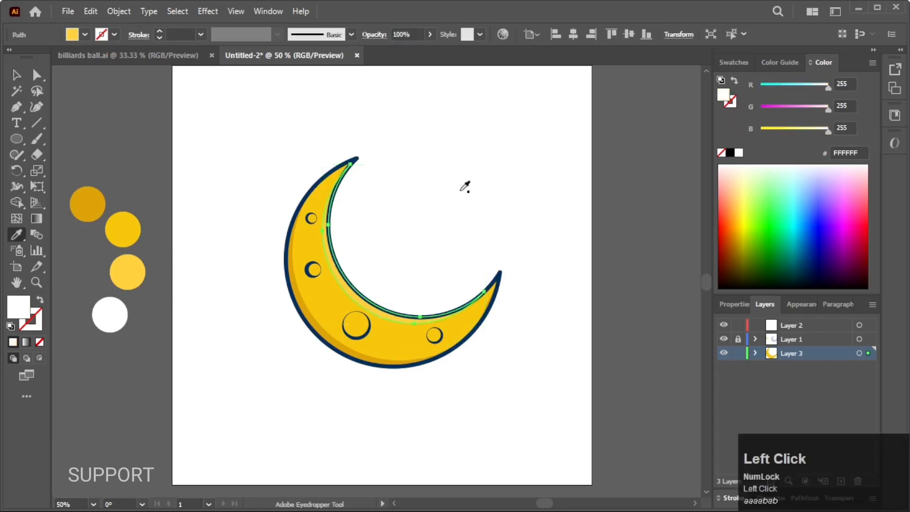
double_click(16, 74)
click(522, 362)
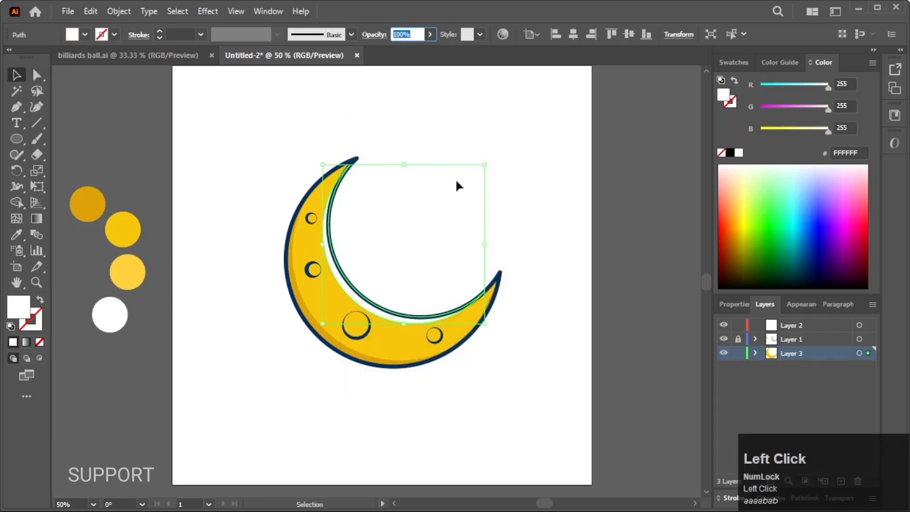
key(Down)
key(Down)
key(Down)
key(Down)
key(Down)
key(Down)
key(Down)
key(Down)
key(Down)
key(Down)
key(Down)
key(Down)
key(Down)
key(Down)
key(Down)
key(Down)
key(Down)
key(Down)
key(Down)
key(Down)
click(504, 377)
Offset a copy of the main yellow crescent up and to the right and trim its excess beyond the inner curve with Shape Builder
scroll(505, 376, down, 1)
scroll(482, 380, up, 1)
drag(489, 379, 502, 399)
drag(340, 316, 356, 309)
shift+click(342, 335)
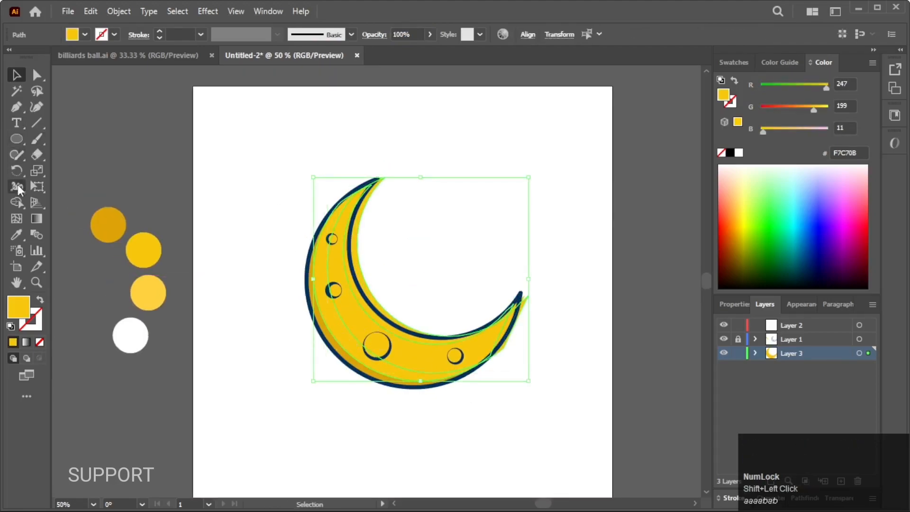
click(17, 203)
alt+click(367, 294)
key(v)
click(124, 135)
drag(123, 135, 107, 134)
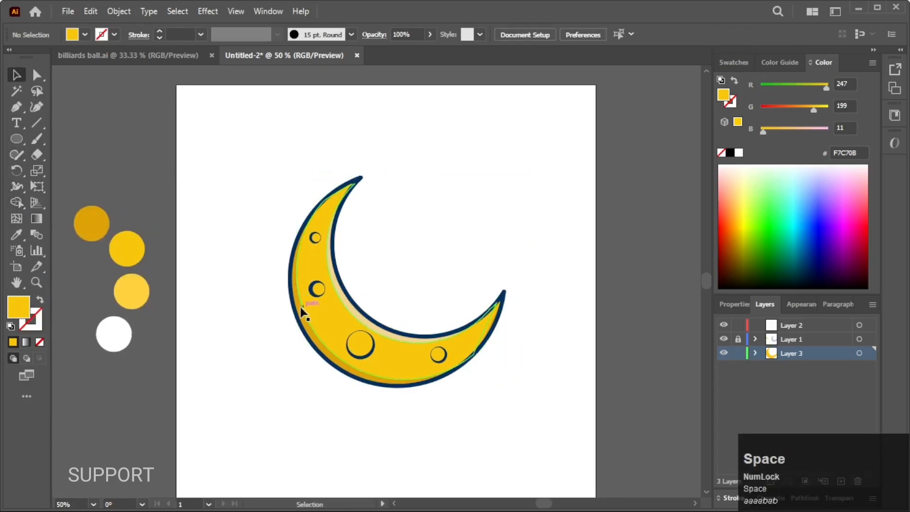
Try to shape a shading band by offsetting another crescent copy down and left and trimming its excess with Shape Builder
click(319, 312)
drag(320, 312, 308, 332)
shift+click(345, 317)
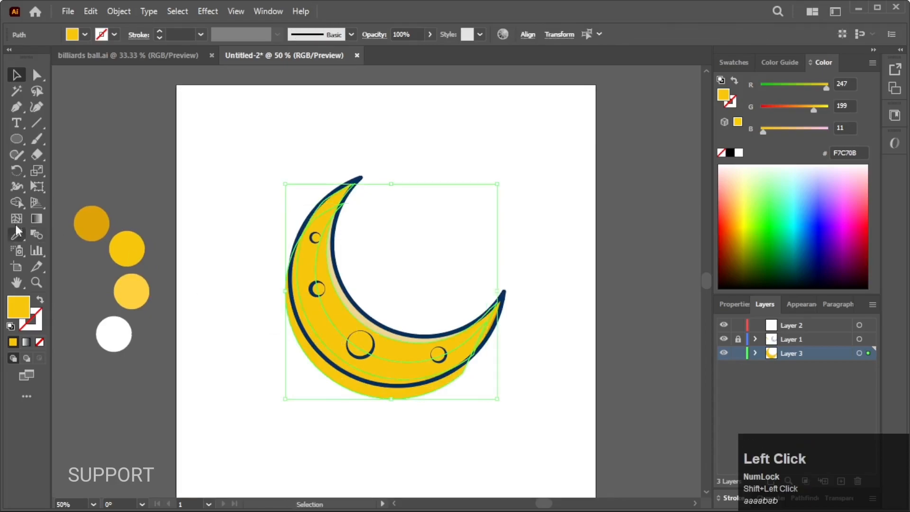
click(17, 203)
alt+click(338, 372)
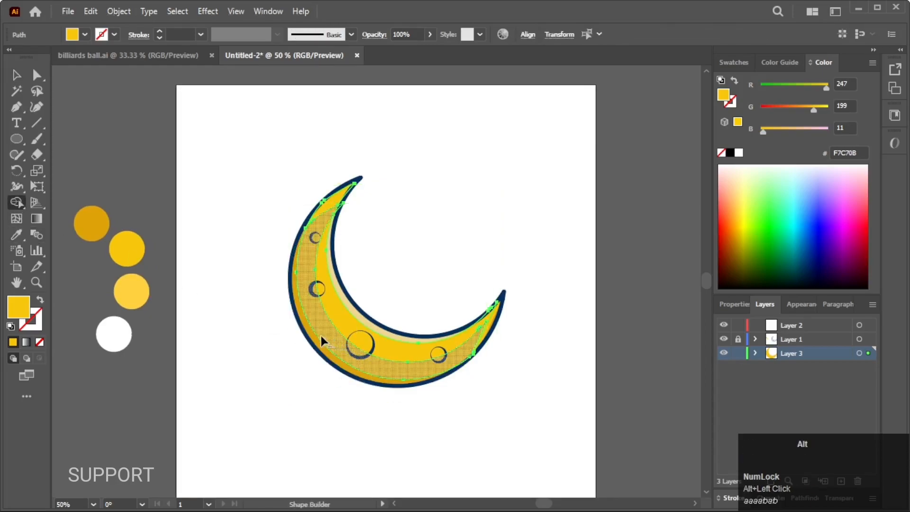
alt+click(322, 337)
click(17, 75)
click(214, 227)
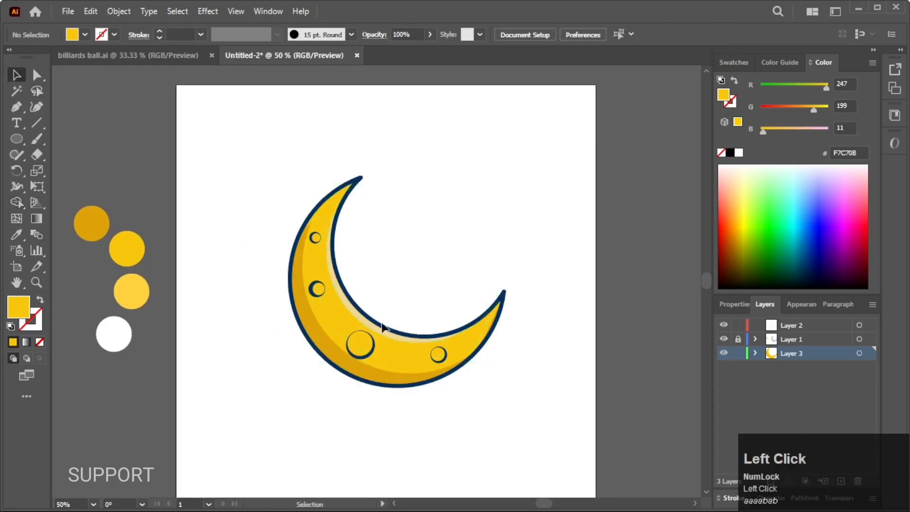
Undo the trimming and the offset of the extra crescent copy
click(328, 301)
key(ctrl+z)
key(ctrl+z)
key(ctrl+z)
click(525, 388)
click(357, 354)
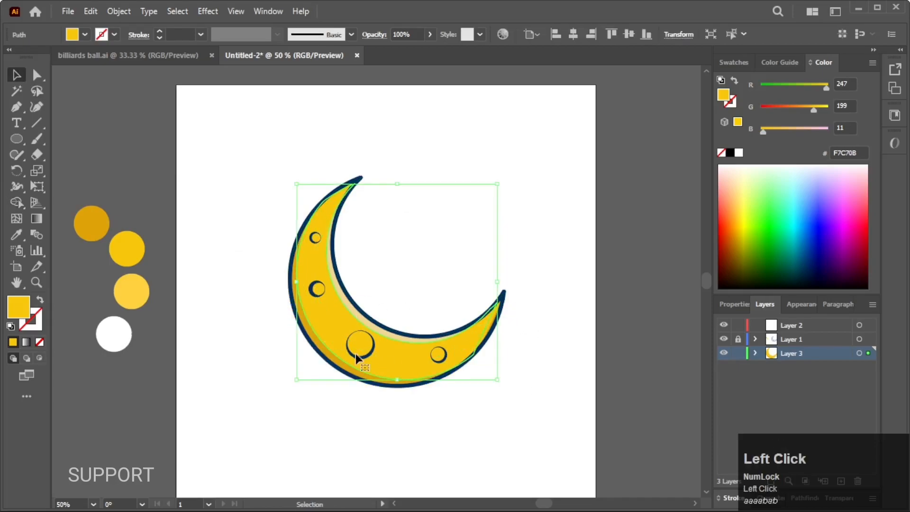
click(409, 402)
Draw a closed curved shape with the Pen tool over the crescent's lower outer part, running from the upper left edge to the right tip
drag(437, 430, 449, 431)
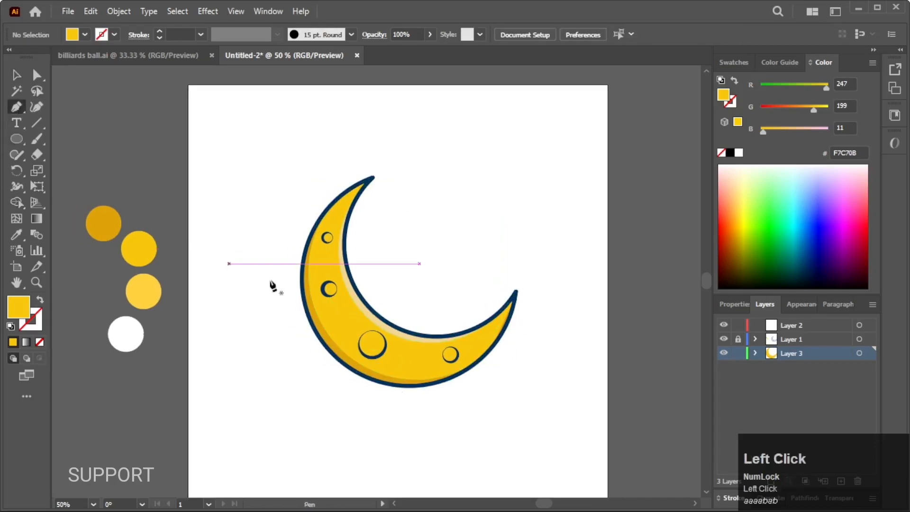
scroll(232, 268, up, 1)
click(329, 221)
drag(501, 353, 607, 241)
click(412, 351)
drag(331, 430, 261, 432)
drag(169, 343, 172, 317)
drag(240, 221, 264, 221)
click(16, 75)
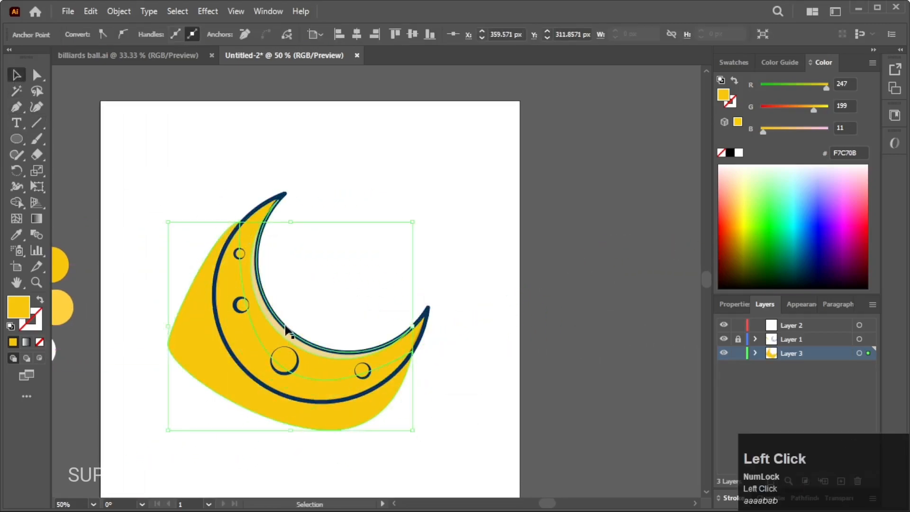
Trim the pen shape's excess outside the yellow crescent with Shape Builder
shift+click(285, 328)
key(shift+m)
alt+click(216, 371)
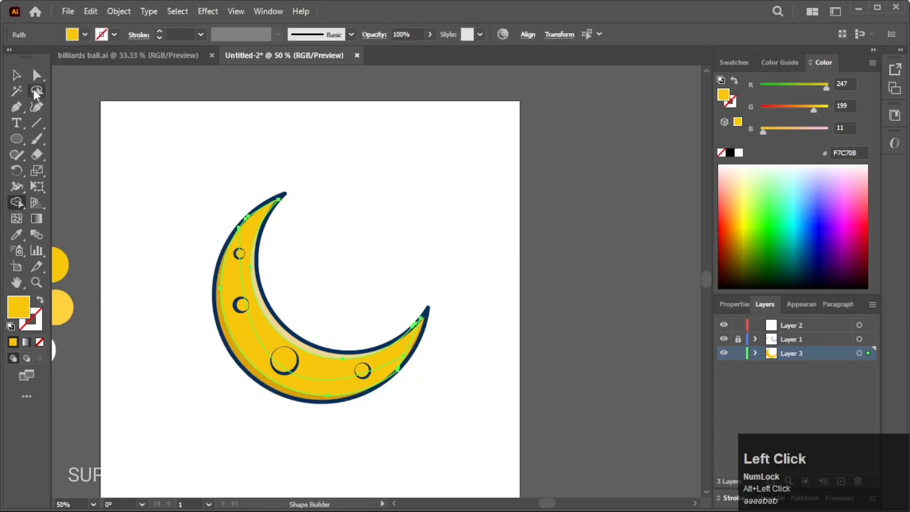
click(17, 75)
click(178, 213)
Recolour the trimmed shading band with the darker orange-yellow EDAA15
click(234, 325)
drag(207, 373, 309, 382)
key(i)
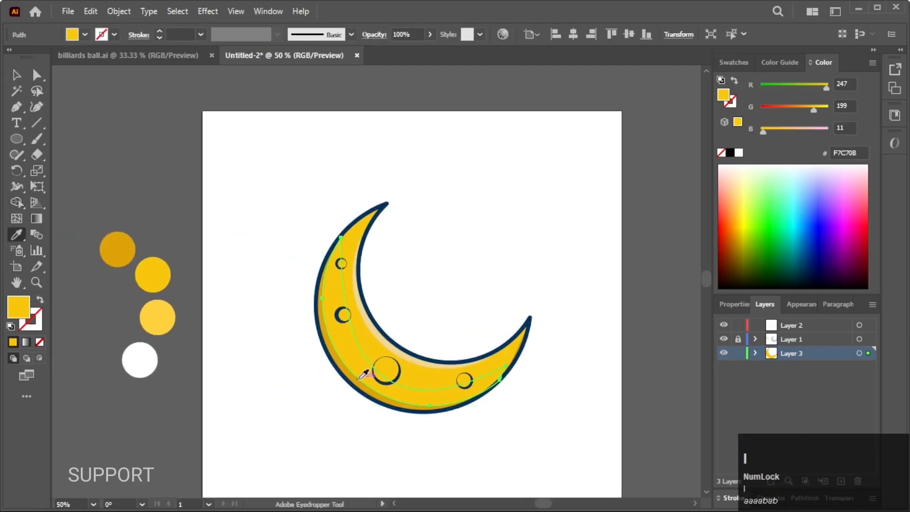
click(118, 249)
double_click(19, 307)
click(624, 275)
key(Return)
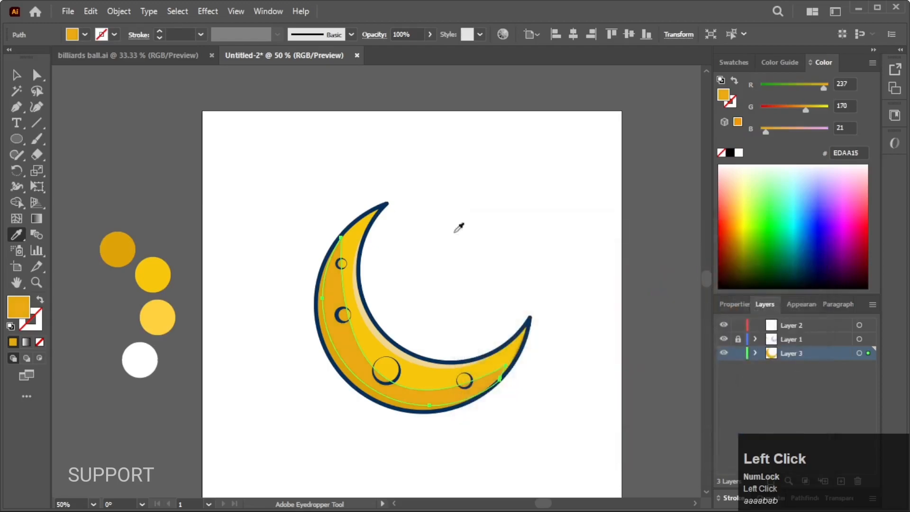
Refine the inner curve and right end of the shading band with the Curvature tool
click(16, 75)
click(37, 107)
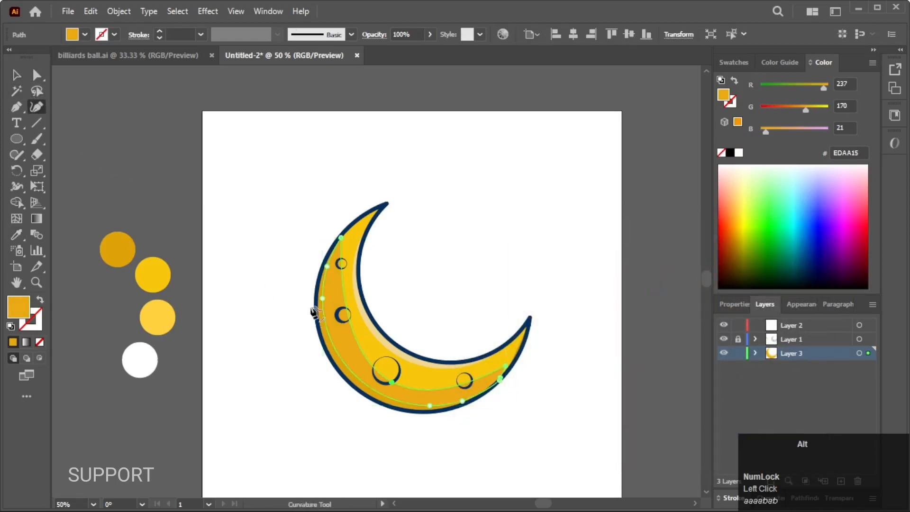
scroll(327, 325, up, 1)
drag(413, 402, 396, 384)
drag(565, 382, 575, 377)
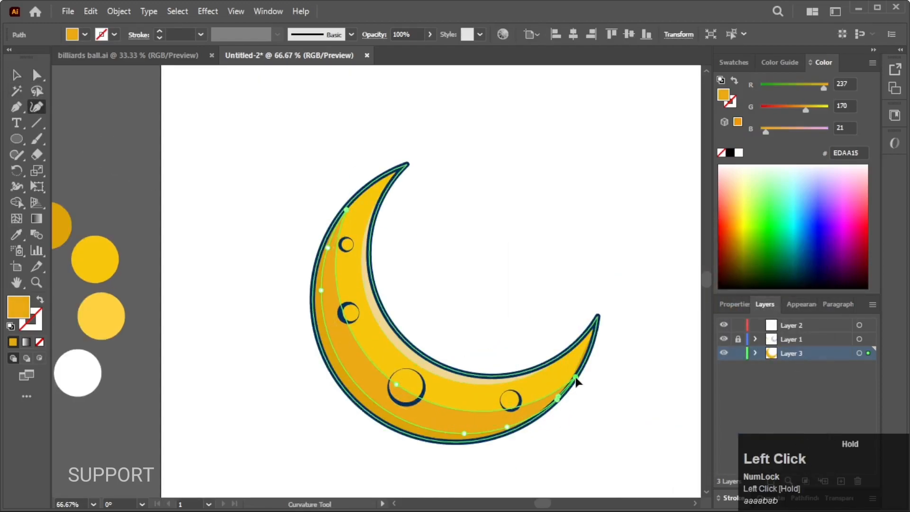
click(16, 75)
click(287, 334)
drag(289, 338, 258, 312)
Add a new layer beneath the moon and cover the artboard with a rectangle filled with the light yellow palette colour FFD13F
scroll(265, 313, down, 2)
drag(365, 427, 402, 389)
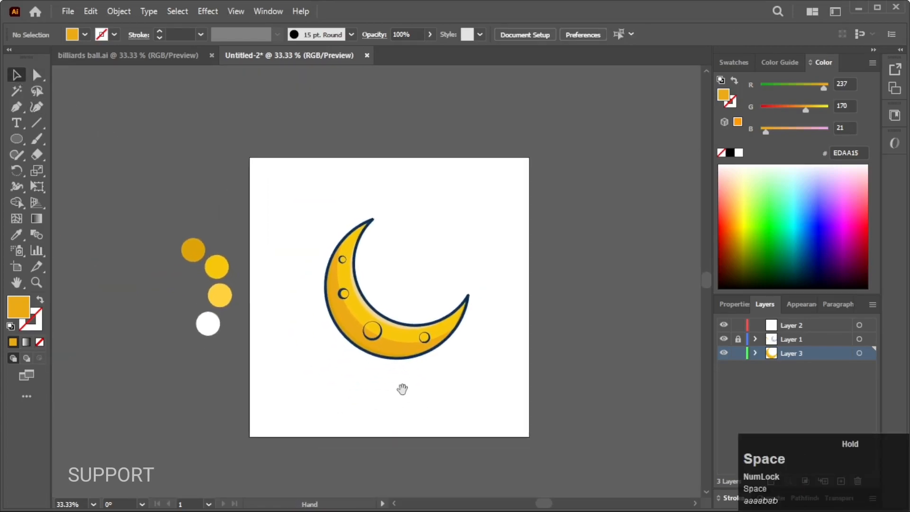
click(841, 481)
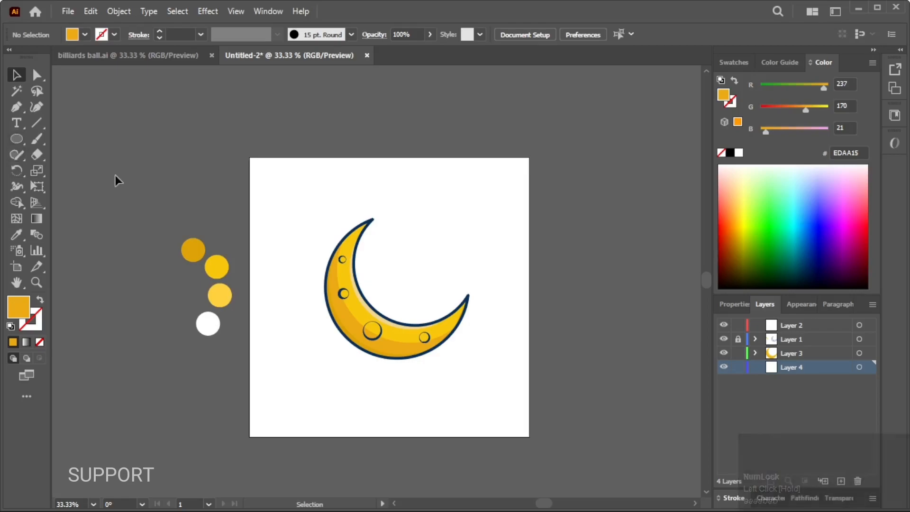
drag(233, 169, 529, 442)
right_click(16, 139)
click(71, 136)
key(i)
click(216, 290)
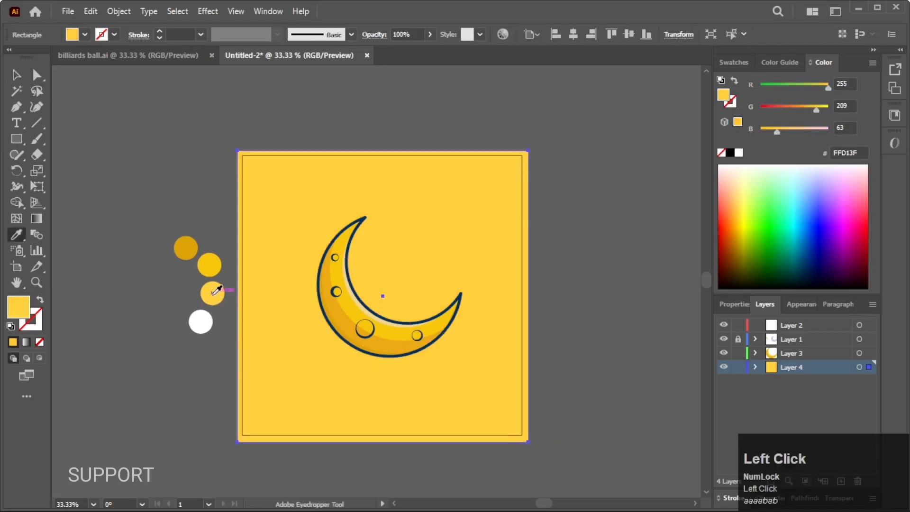
click(213, 272)
click(217, 287)
Lock the background layer, Layer 4
click(16, 75)
scroll(251, 259, up, 1)
click(186, 234)
scroll(237, 251, down, 1)
drag(324, 321, 325, 288)
click(738, 367)
Draw a small five-pointed star on Layer 2 to the upper right of the crescent and fill it with the white palette colour
drag(506, 298, 520, 299)
drag(21, 145, 52, 204)
scroll(278, 235, up, 1)
click(811, 326)
drag(472, 187, 480, 192)
click(17, 235)
click(148, 310)
click(37, 75)
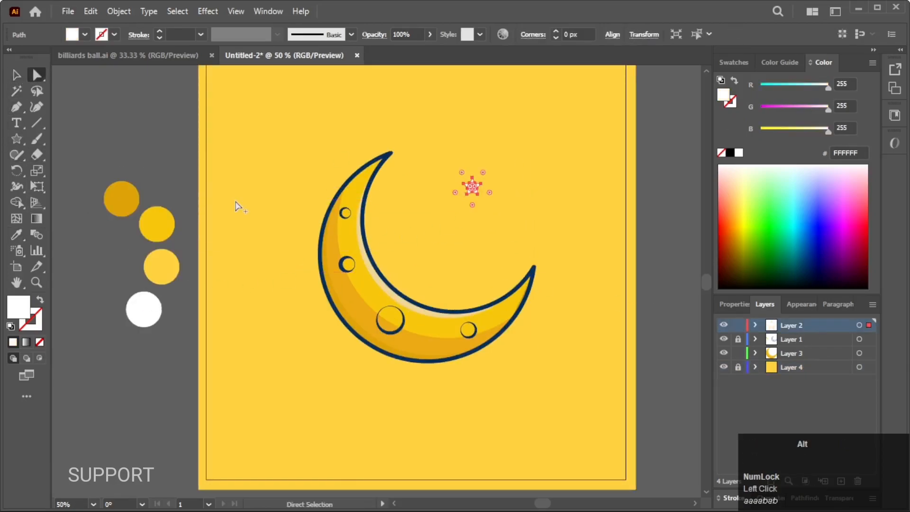
scroll(236, 204, down, 1)
click(154, 170)
scroll(191, 166, up, 1)
click(17, 75)
Duplicate the star as a smaller copy to the moon's upper left and a large copy to its lower left
drag(149, 187, 145, 194)
drag(492, 214, 327, 214)
scroll(325, 203, up, 2)
scroll(327, 208, down, 2)
scroll(327, 214, up, 1)
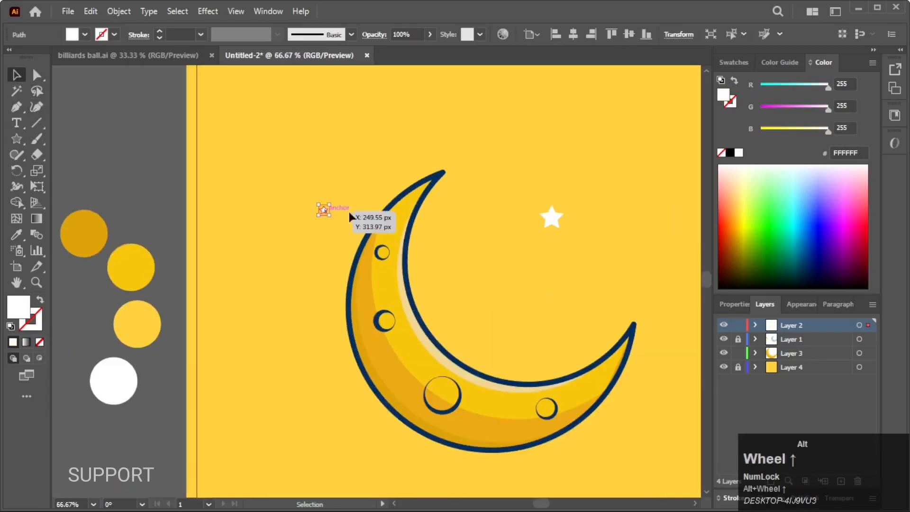
drag(447, 346, 312, 430)
Place smaller star copies inside the crescent's opening and below its right side
scroll(329, 313, down, 2)
scroll(426, 301, up, 2)
drag(327, 262, 442, 310)
scroll(439, 307, down, 2)
scroll(480, 399, up, 2)
drag(326, 376, 478, 378)
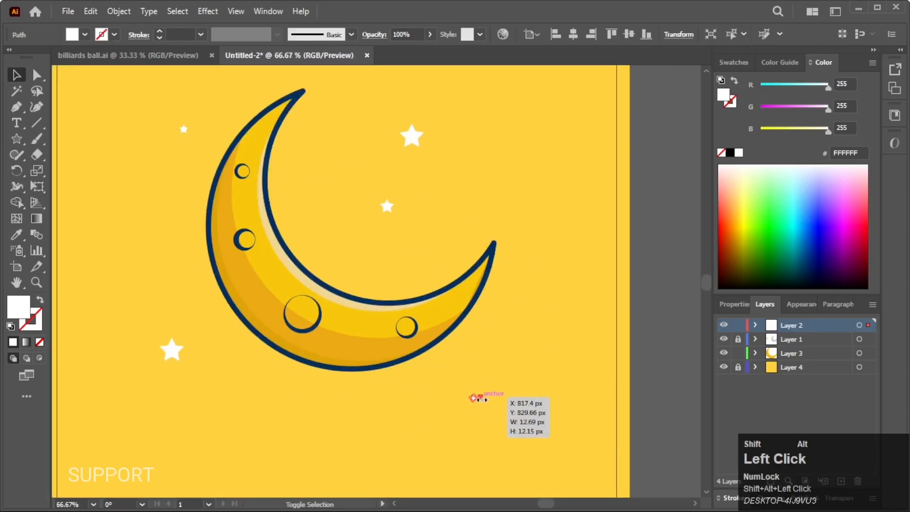
Copy a star below the moon and a reduced one to the upper right of the crescent's right tip
drag(157, 250, 323, 436)
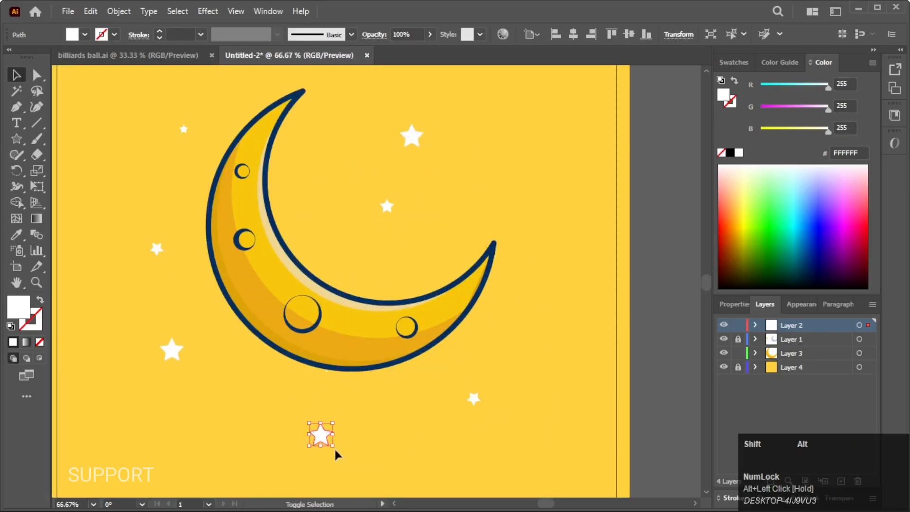
drag(412, 138, 485, 177)
drag(496, 186, 488, 180)
scroll(488, 184, down, 1)
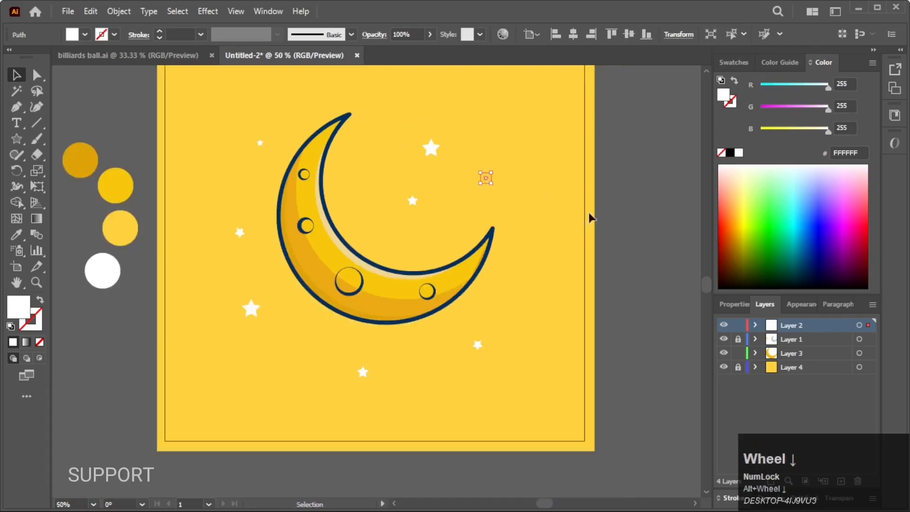
Scatter tiny star copies above and right of the opening and add another large star at the upper right
click(553, 205)
drag(552, 205, 617, 315)
drag(553, 289, 402, 187)
drag(523, 190, 522, 191)
scroll(526, 203, down, 1)
scroll(511, 318, up, 1)
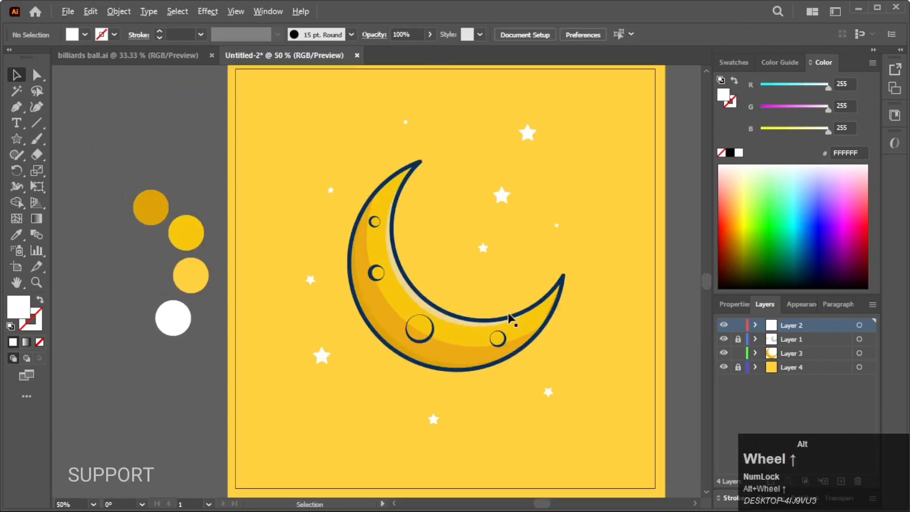
Replace the large star nearest the opening with a tiny one inside it and add a medium star beside the crescent's right tip
drag(511, 318, 450, 314)
click(443, 196)
drag(449, 200, 445, 196)
scroll(471, 272, down, 1)
click(578, 300)
drag(579, 299, 578, 284)
drag(438, 238, 516, 250)
drag(451, 202, 427, 224)
click(480, 224)
mouse_move(449, 254)
mouse_down()
mouse_move(449, 291)
mouse_move(460, 280)
mouse_move(428, 304)
mouse_up()
Draw a small tilted ellipse between the two lower craters and give it the inner highlight strip's translucent white appearance
scroll(427, 306, up, 1)
right_click(17, 139)
click(95, 171)
scroll(395, 302, up, 2)
scroll(452, 282, up, 2)
scroll(452, 292, up, 2)
key(i)
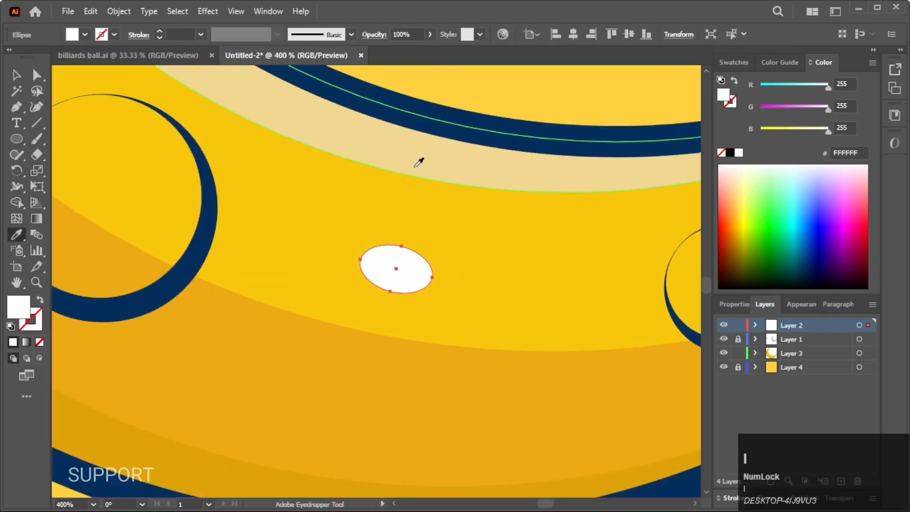
click(418, 165)
ctrl+click(524, 100)
scroll(493, 314, down, 7)
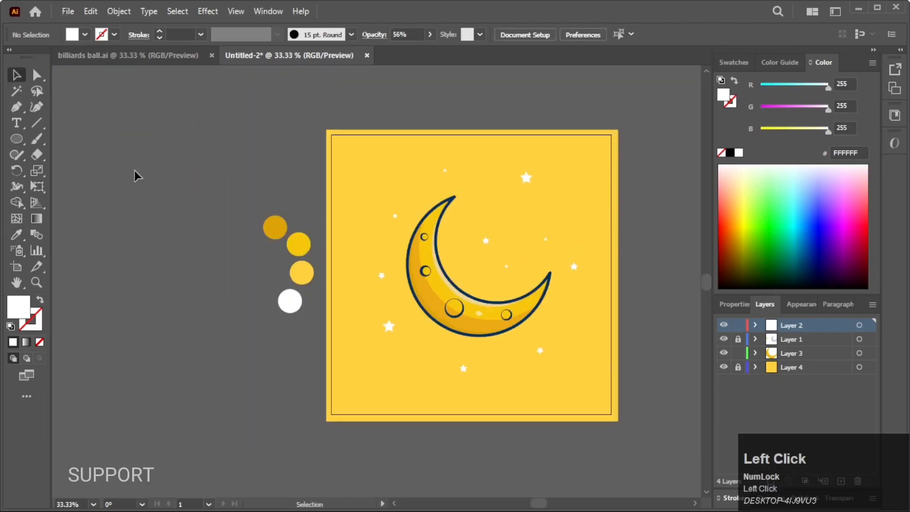
Copy the tiny star to several spots below the moon and to its lower right
scroll(514, 386, up, 2)
scroll(476, 390, down, 1)
drag(514, 385, 468, 395)
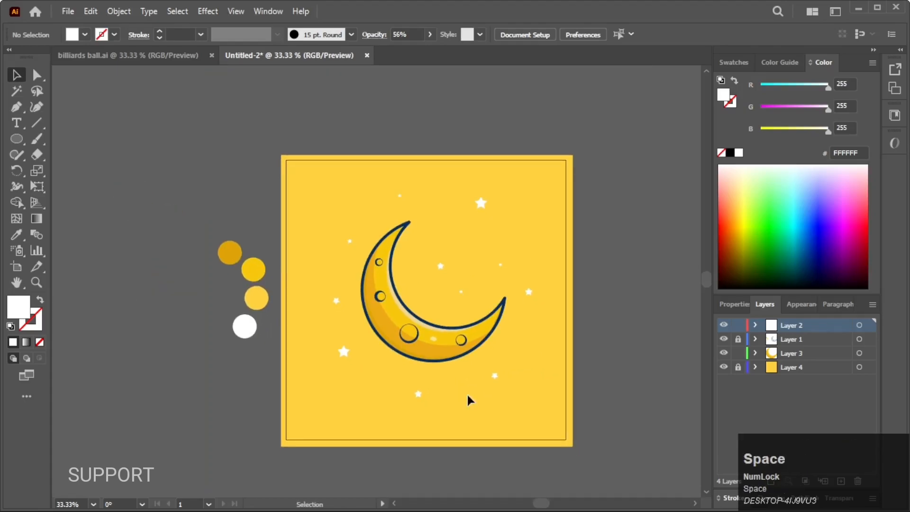
scroll(468, 400, up, 1)
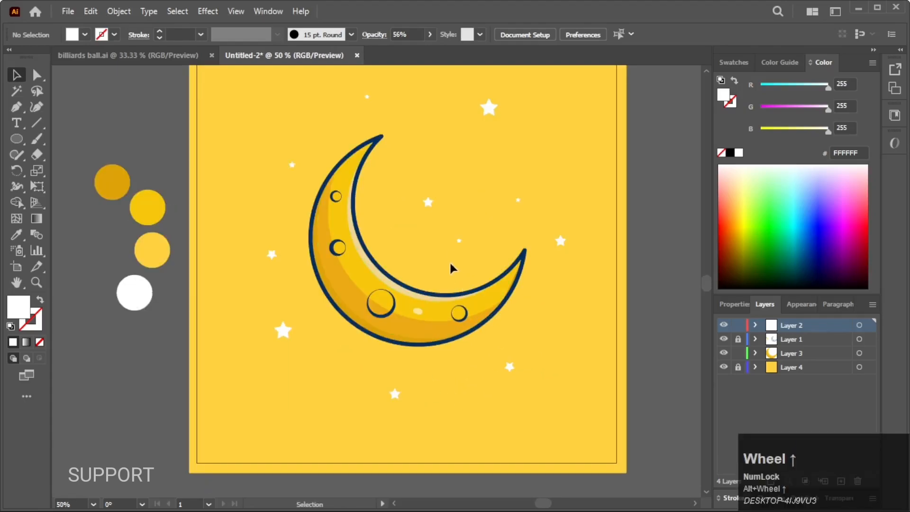
drag(459, 243, 493, 383)
drag(551, 314, 558, 315)
Duplicate the large lower-left star and position the copy directly beneath the original
drag(281, 336, 243, 417)
click(151, 387)
scroll(151, 388, down, 1)
key(space)
drag(451, 415, 524, 394)
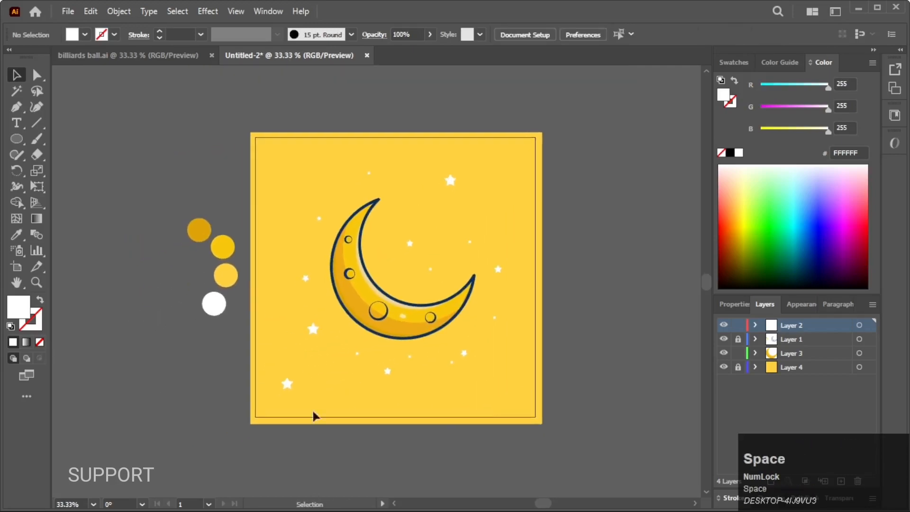
drag(286, 383, 312, 370)
click(193, 376)
key(space)
drag(202, 361, 225, 365)
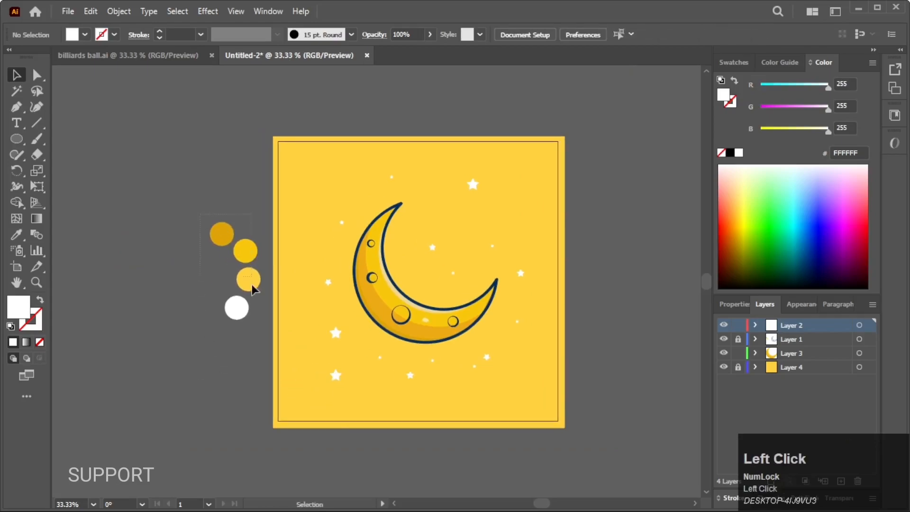